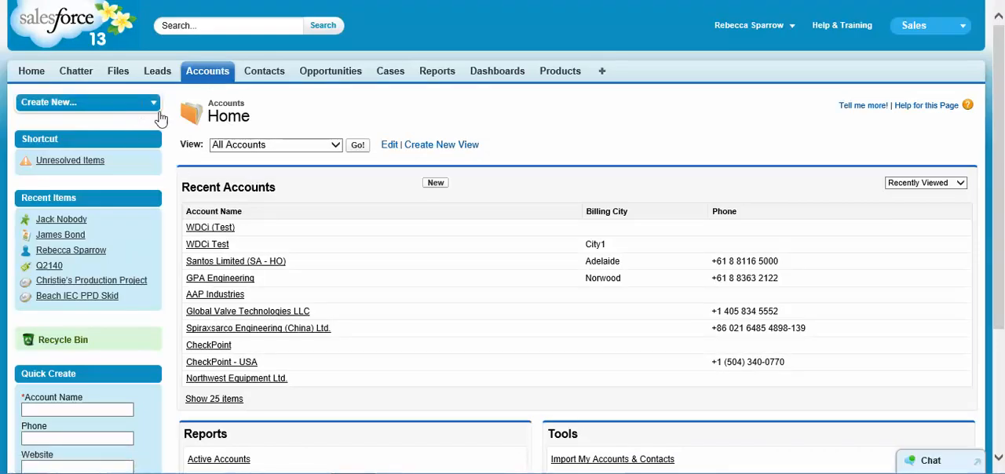
Create an account named Nobody Inc with USD - U.S. Dollar as its account currency and save it
left_click(444, 187)
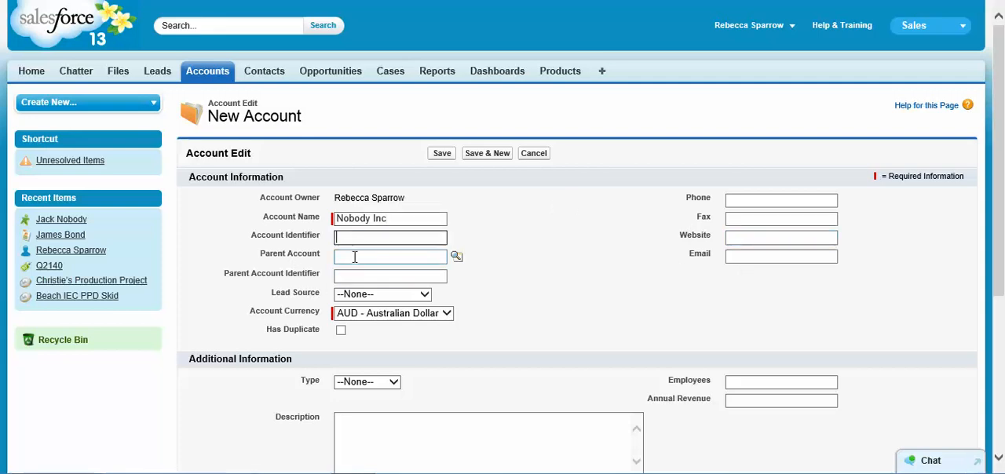
left_click(354, 256)
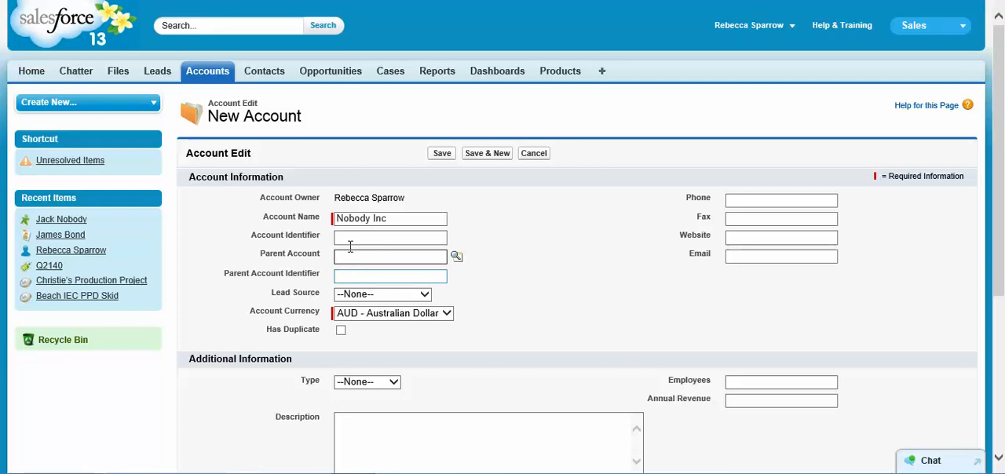
left_click(349, 278)
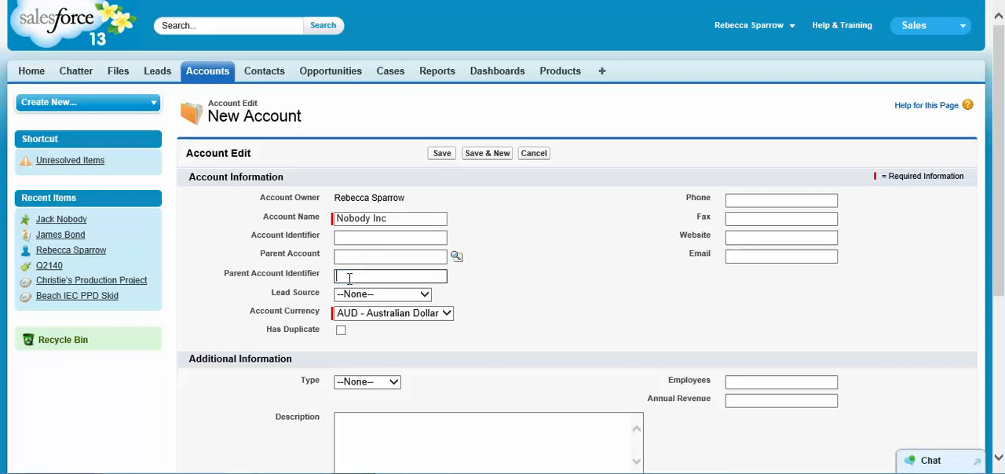
left_click(446, 315)
left_click(437, 324)
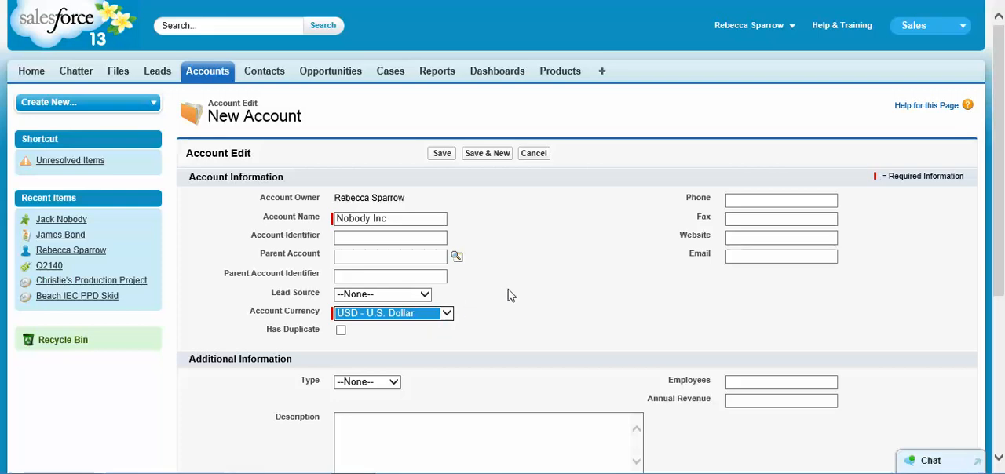
scroll(511, 293, "down", 2)
scroll(494, 334, "down", 2)
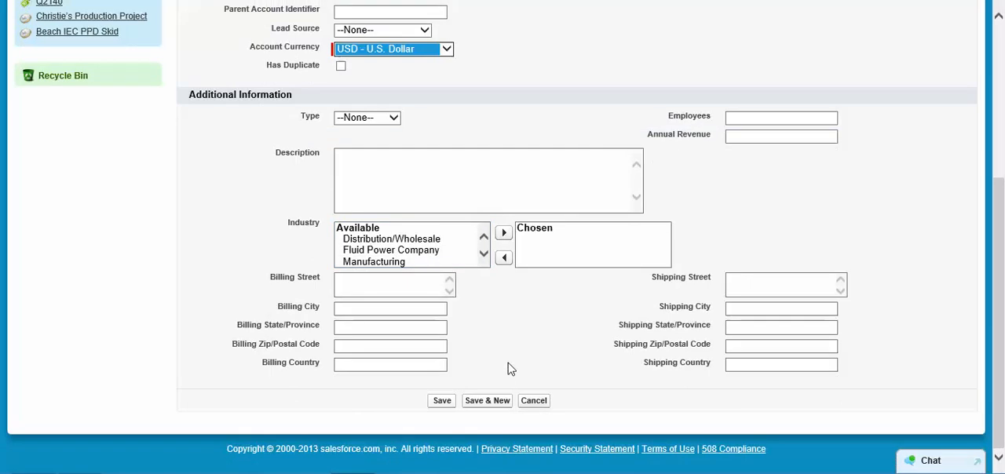
scroll(511, 367, "up", 1)
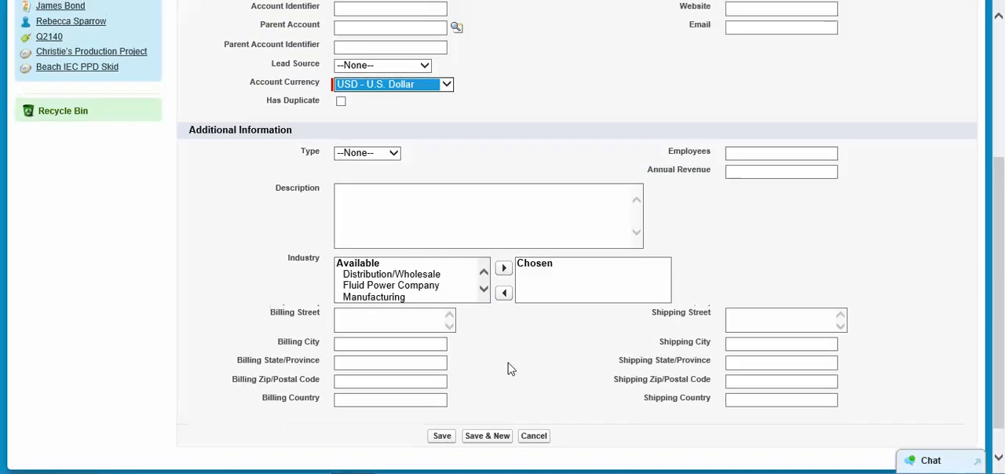
left_click(438, 438)
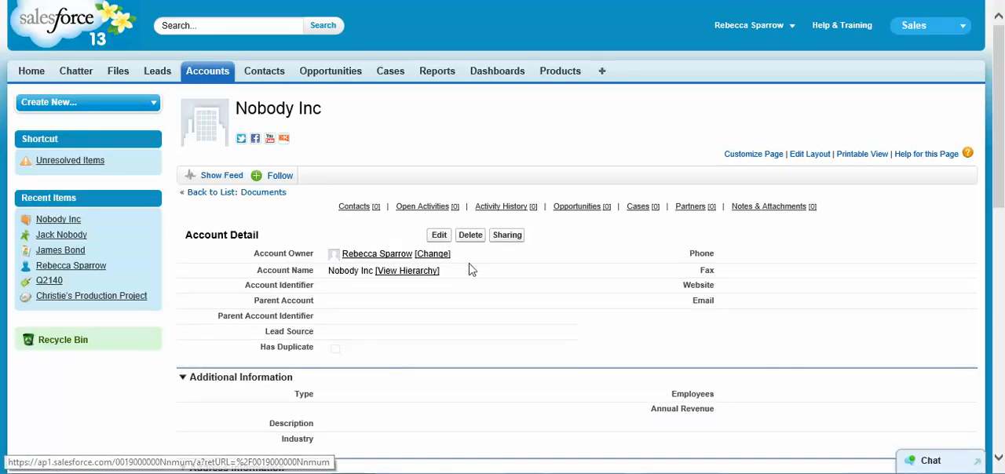
Review the Nobody Inc account's details and related lists, and start a new contact from its Contacts list
scroll(475, 273, "down", 3)
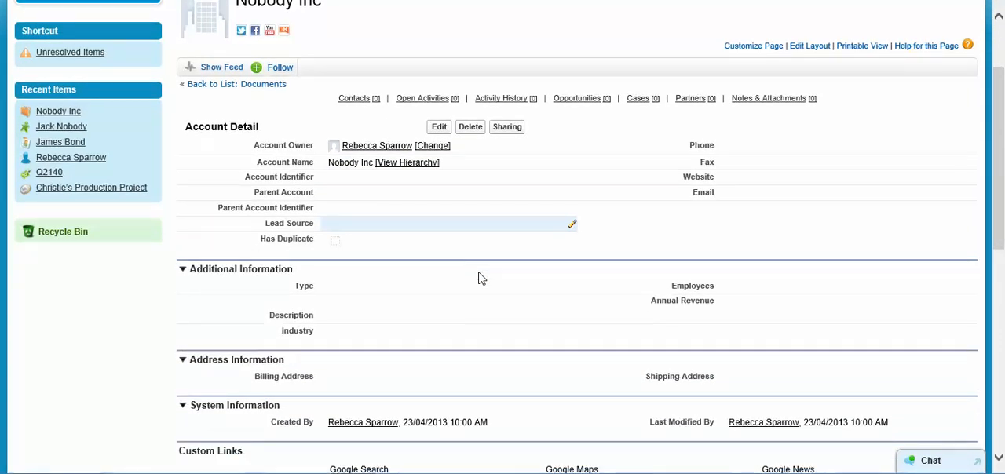
scroll(463, 247, "up", 3)
mouse_move(363, 216)
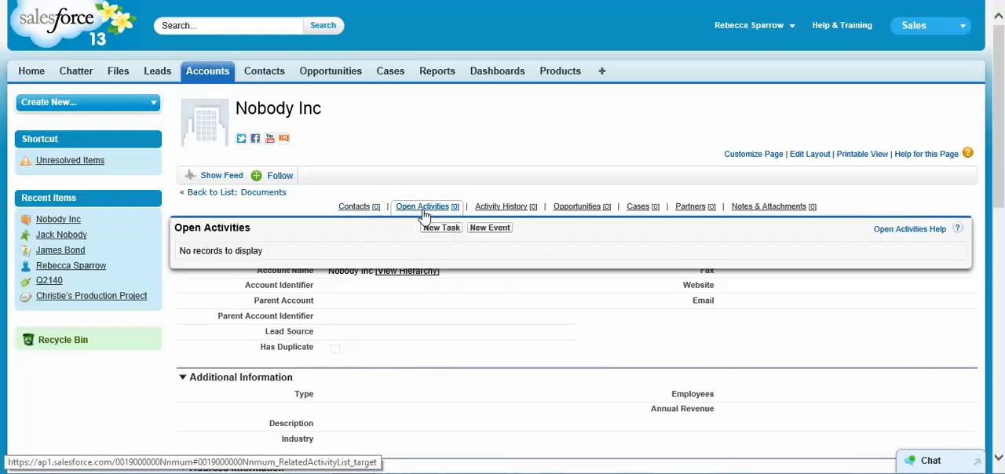
mouse_move(493, 212)
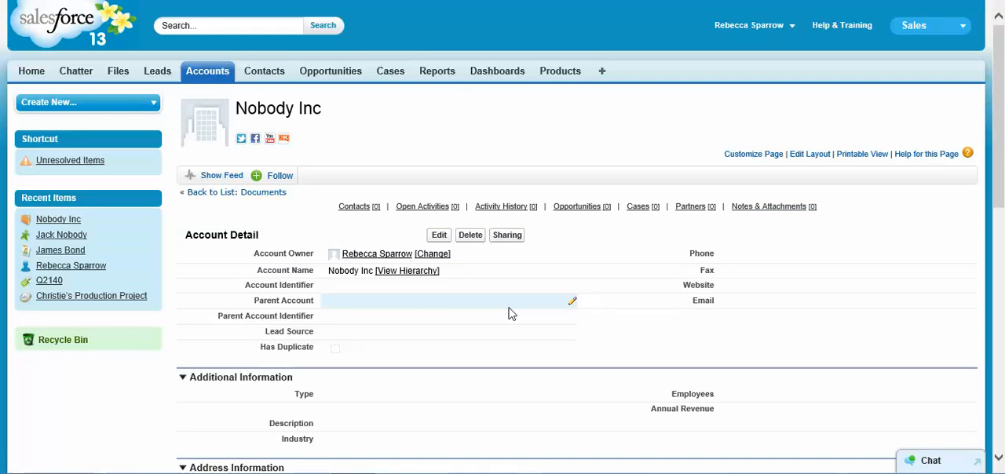
left_click(358, 209)
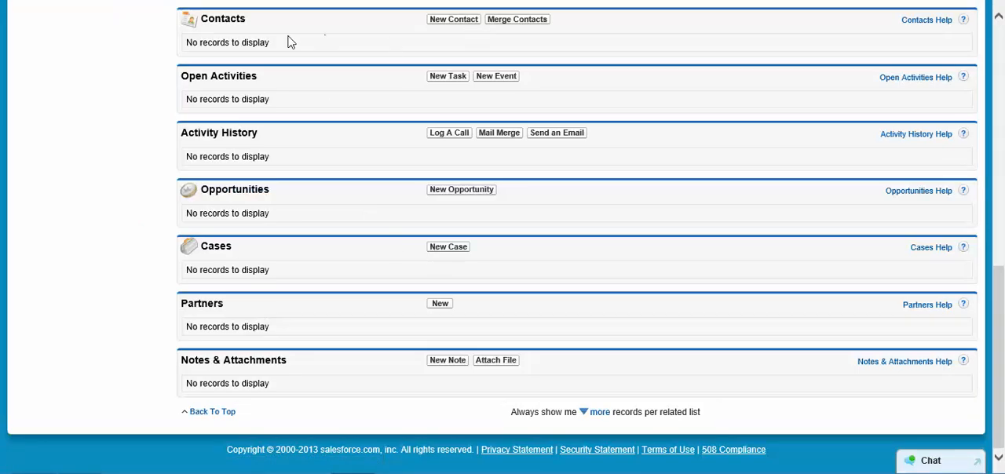
left_click(446, 22)
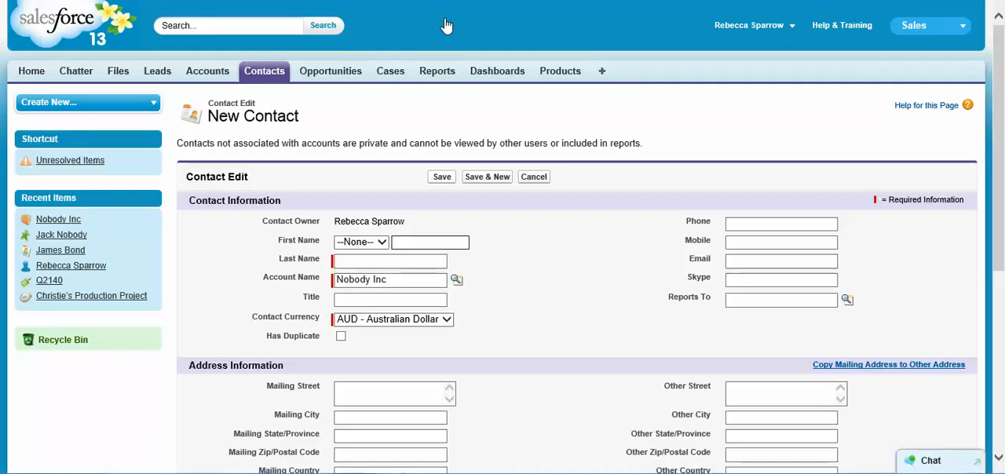
Set the contact's salutation to Mr., enter the first and last name, and check the account name lookup
left_click(382, 244)
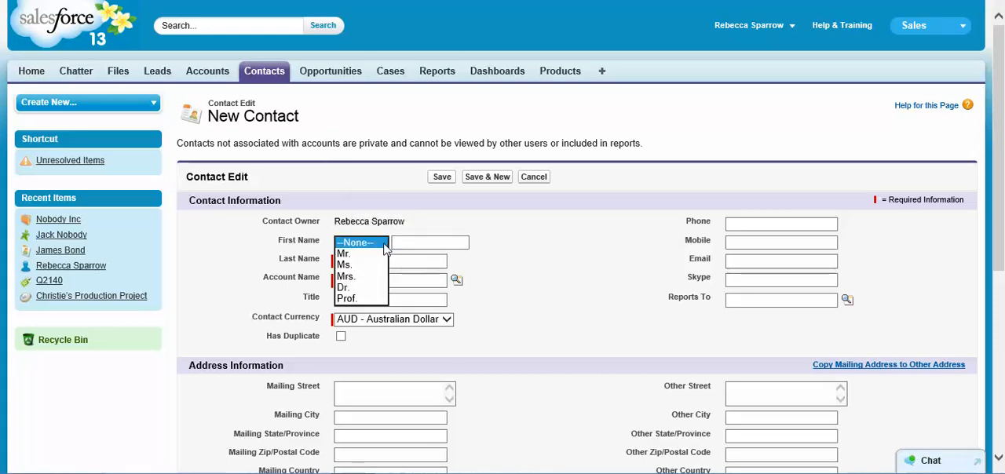
left_click(344, 254)
left_click(421, 244)
type("Jack")
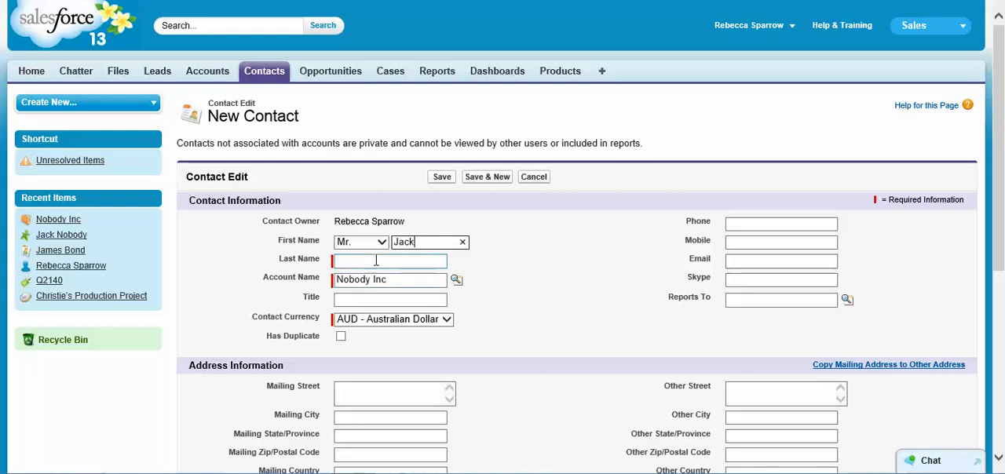
left_click(377, 261)
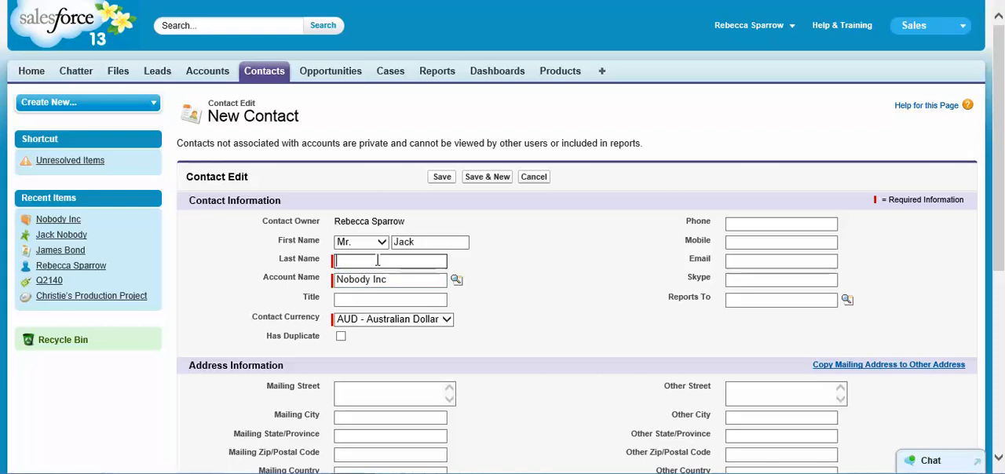
type("Nobody")
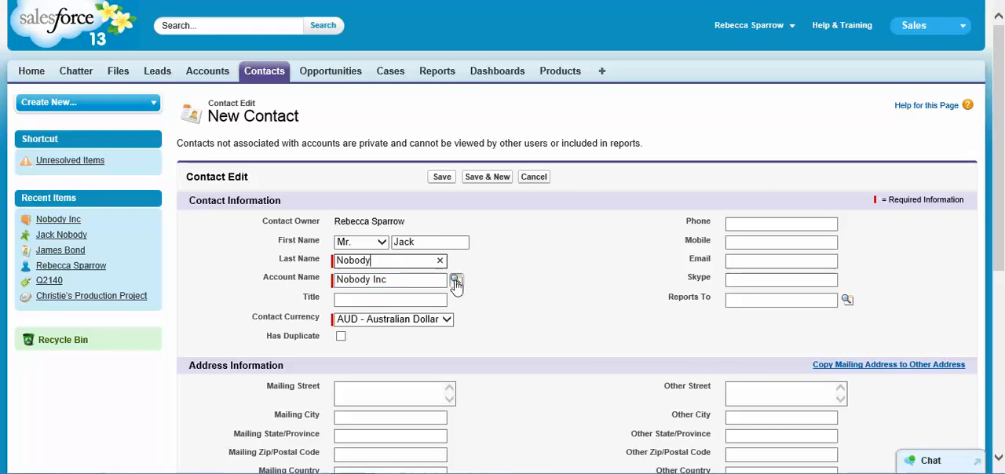
left_click(458, 283)
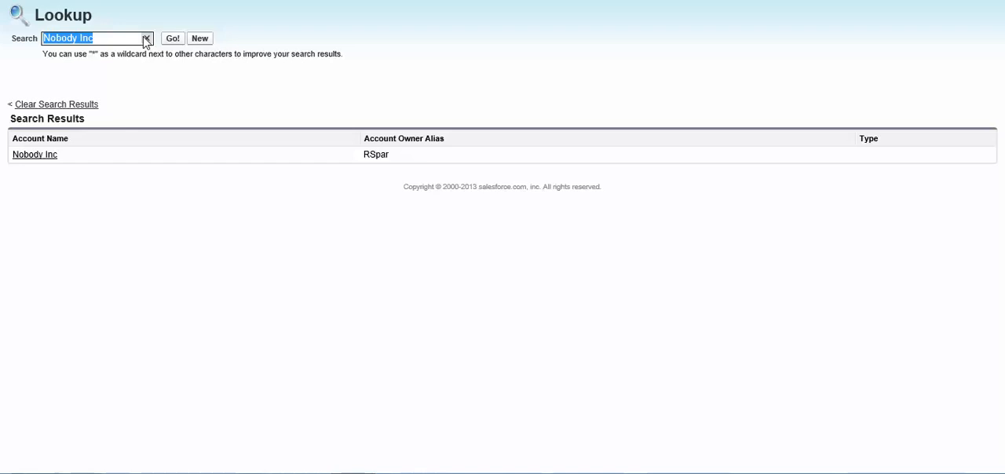
key("ctrl+w")
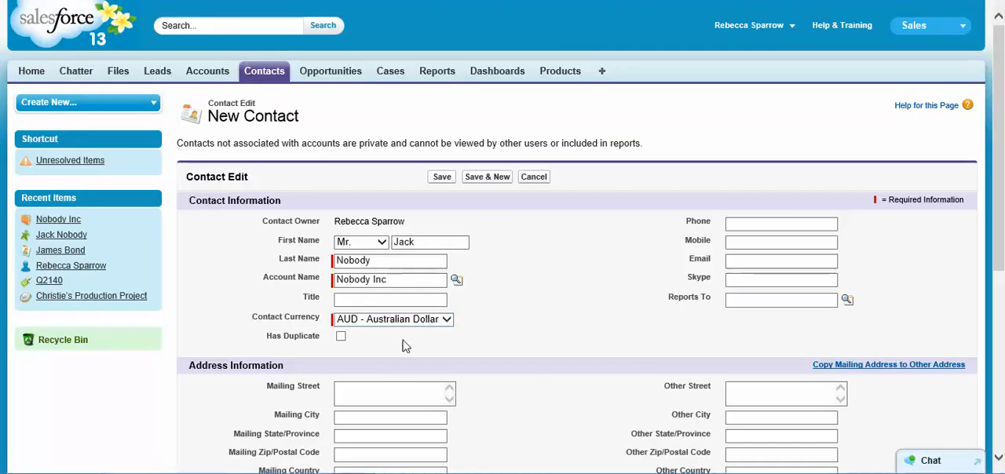
Set the contact currency to USD - U.S. Dollar and save the contact
left_click(385, 320)
left_click(389, 331)
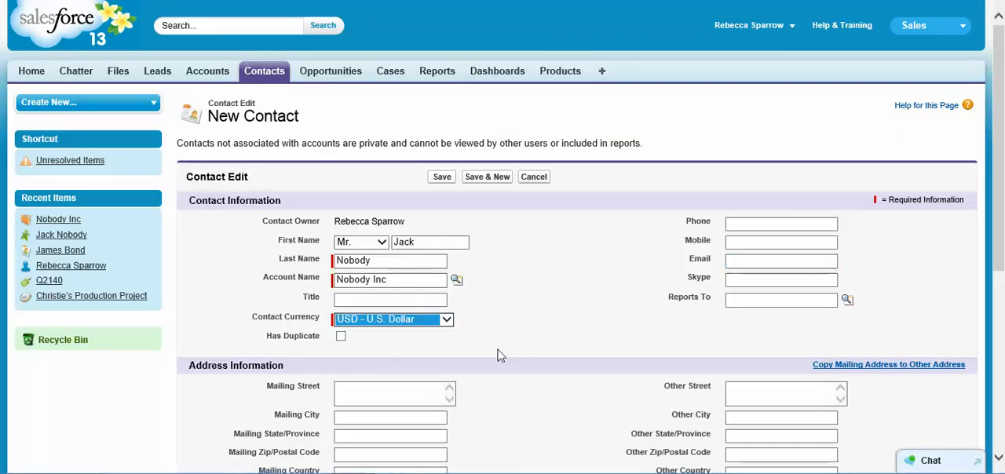
scroll(499, 356, "down", 3)
scroll(484, 338, "down", 5)
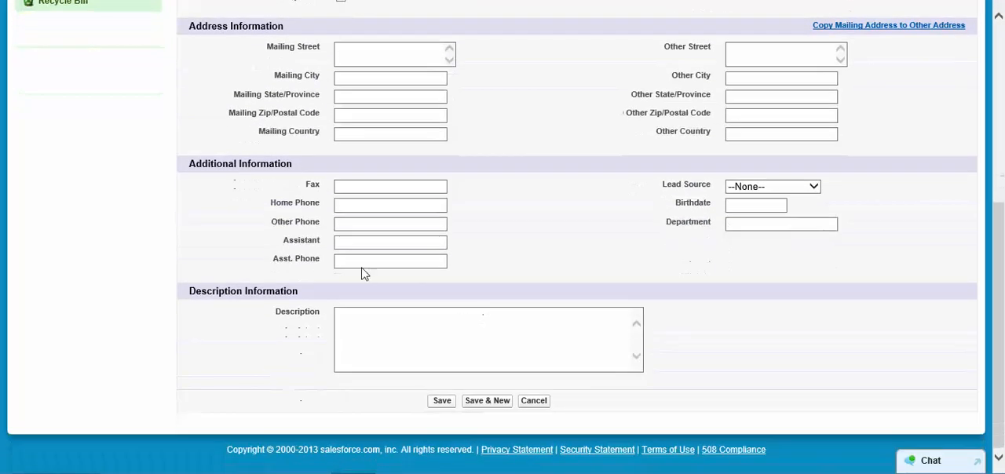
left_click(443, 402)
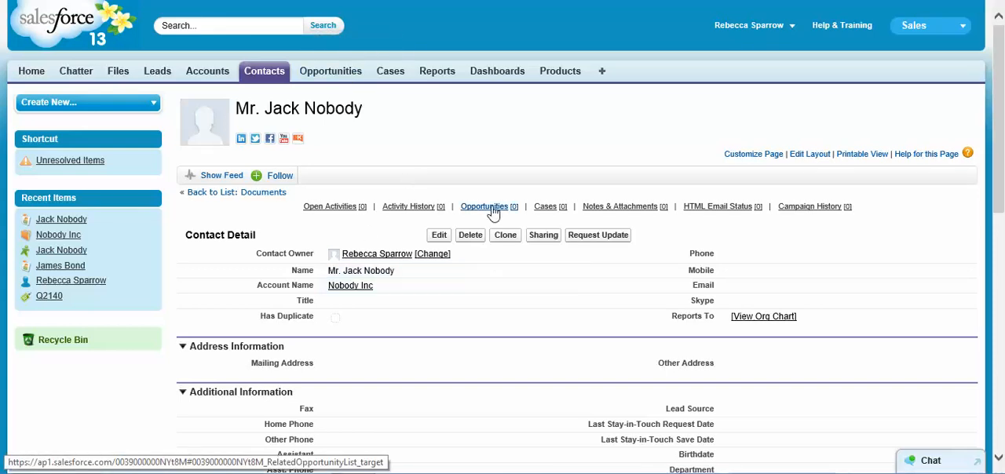
Start a new opportunity from the contact's Opportunities list, naming it Test1 with the type Existing Business
mouse_move(493, 211)
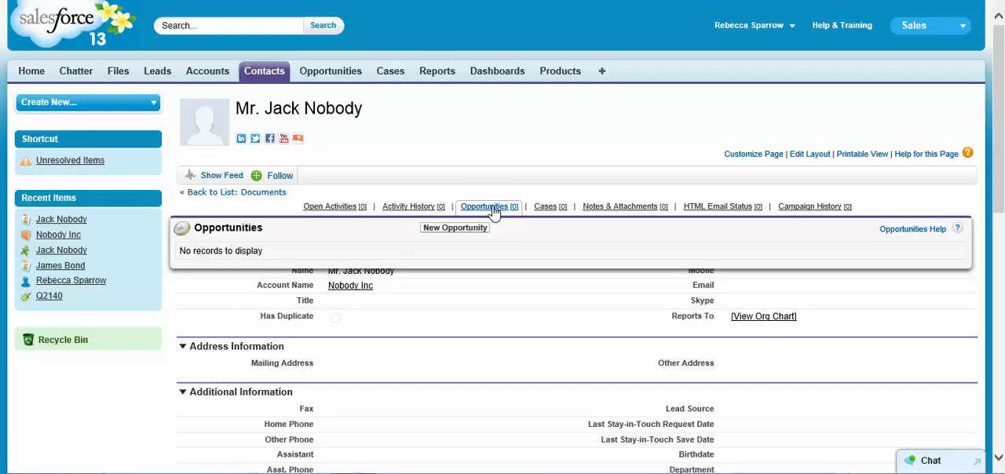
left_click(492, 208)
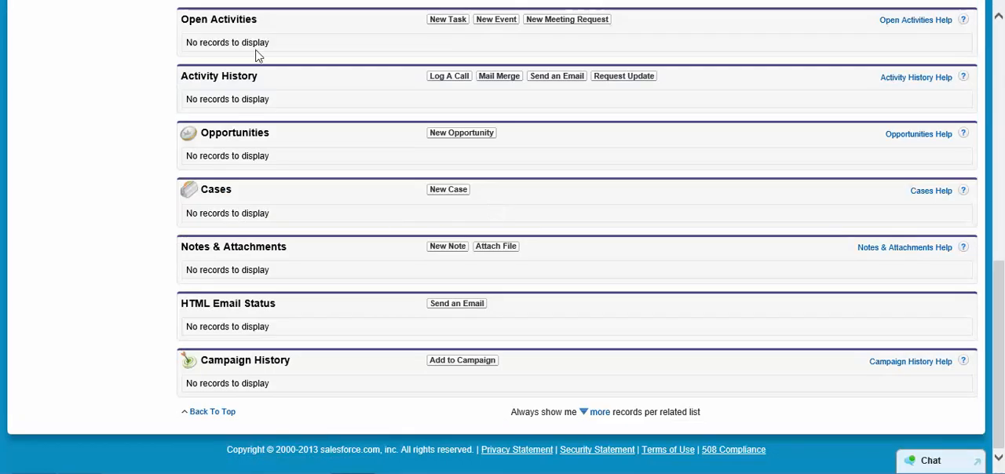
left_click(451, 138)
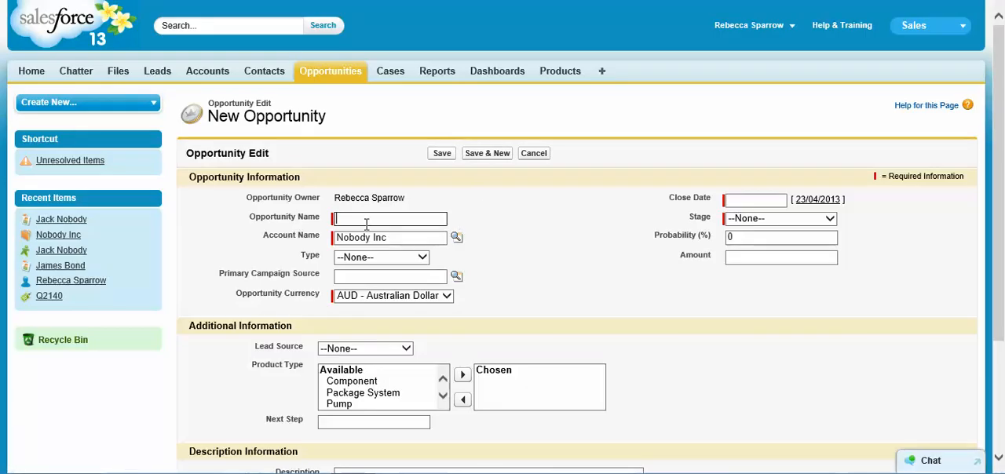
type("Test1")
left_click(378, 261)
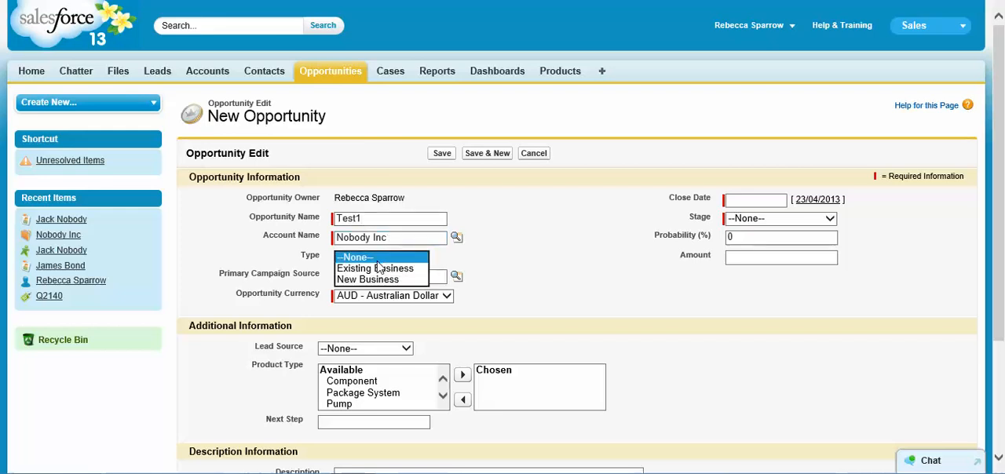
left_click(375, 269)
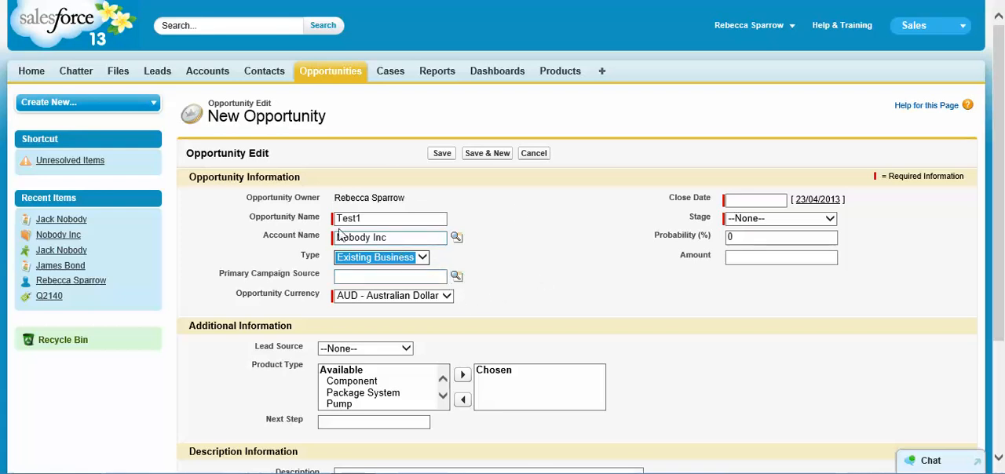
Check the primary campaign source lookup, and set the opportunity's close date to 20/05/2013
left_click(456, 279)
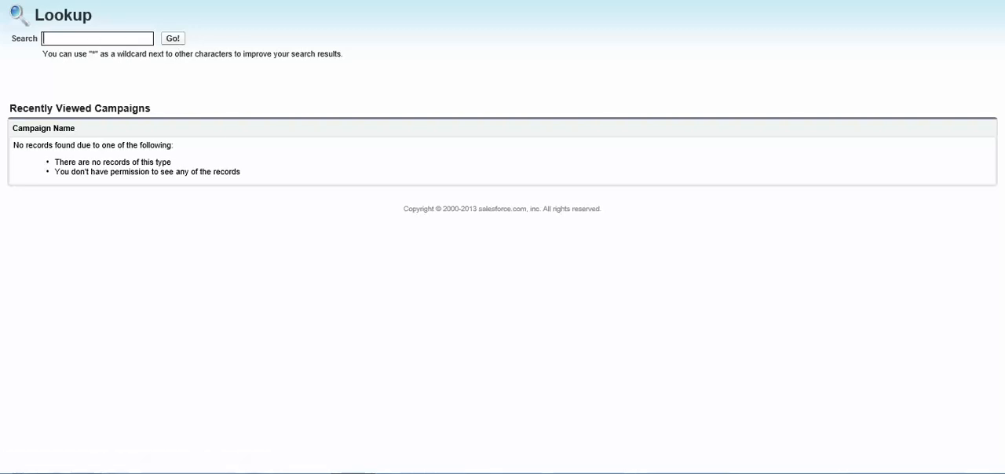
left_click(605, 1)
scroll(503, 260, "down", 3)
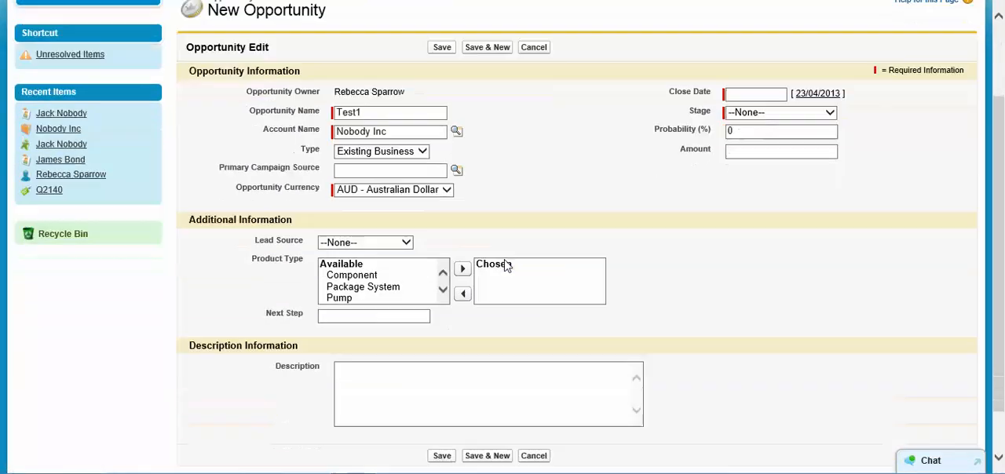
left_click(808, 95)
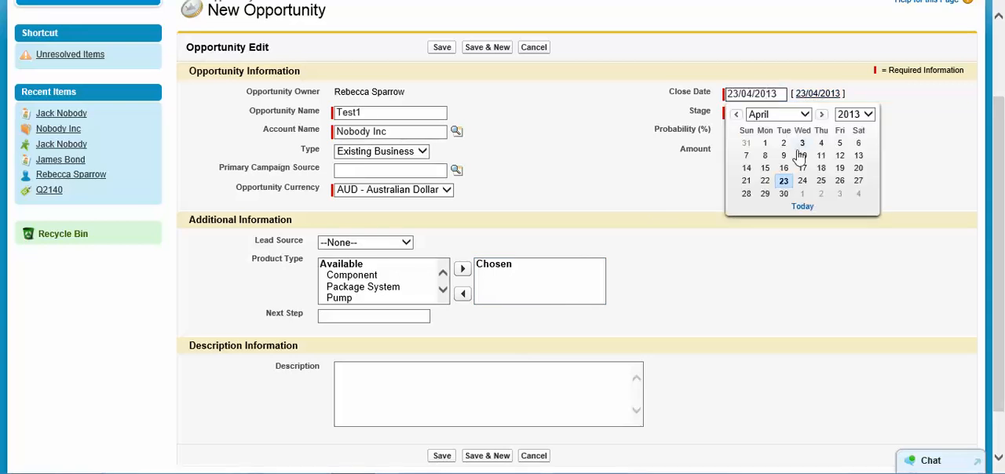
left_click(797, 114)
left_click(777, 132)
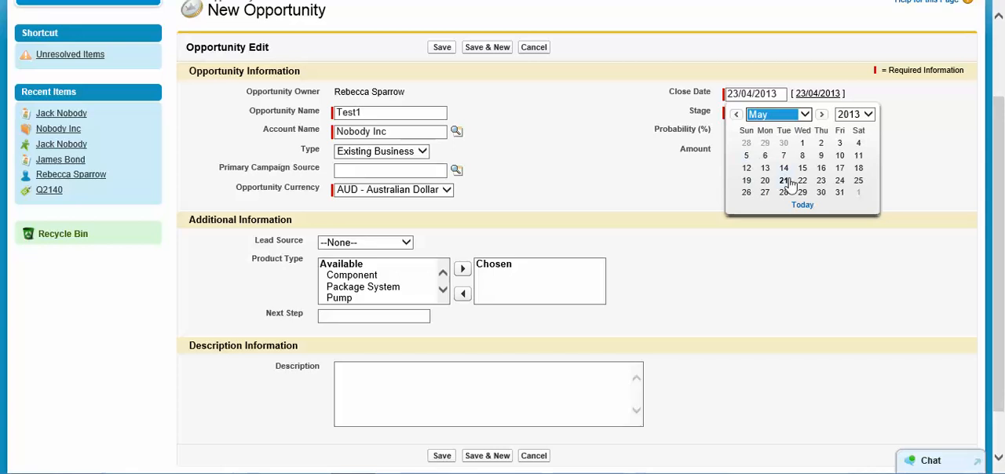
left_click(766, 181)
Set the opportunity's stage to Qualification and save the opportunity
left_click(778, 114)
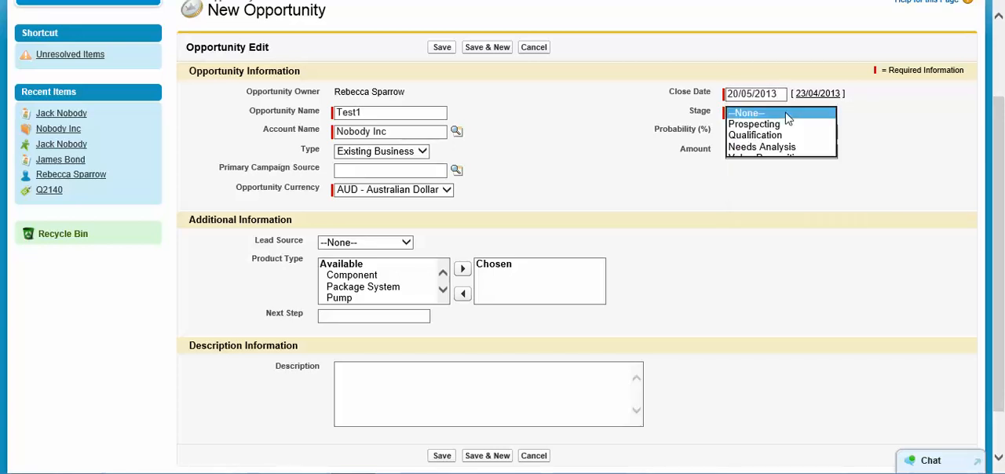
left_click(766, 135)
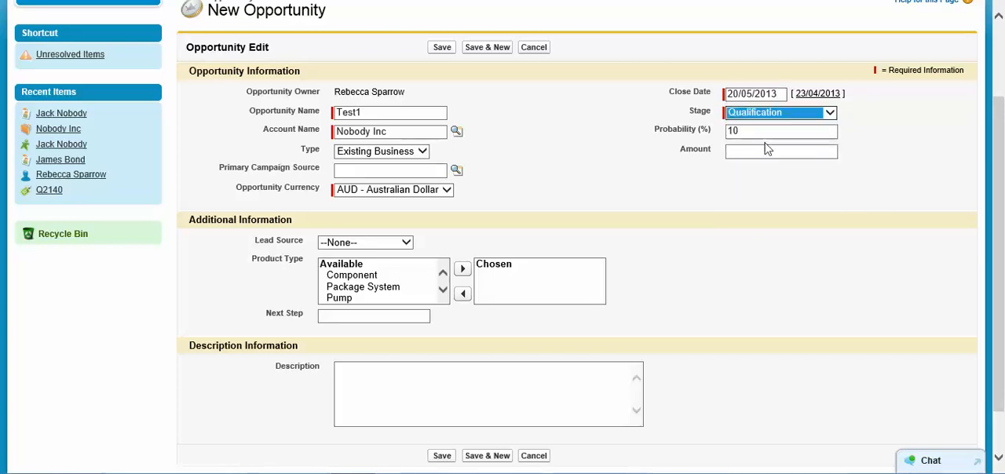
left_click(547, 143)
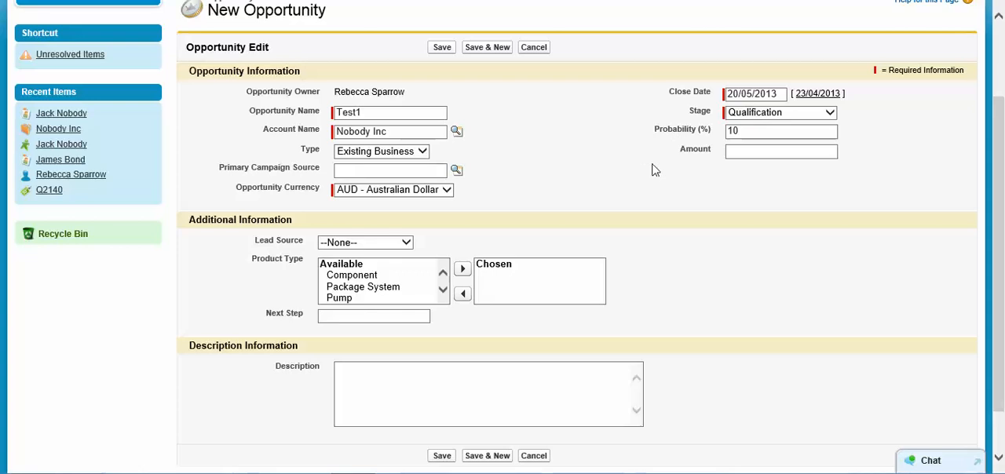
scroll(644, 189, "down", 2)
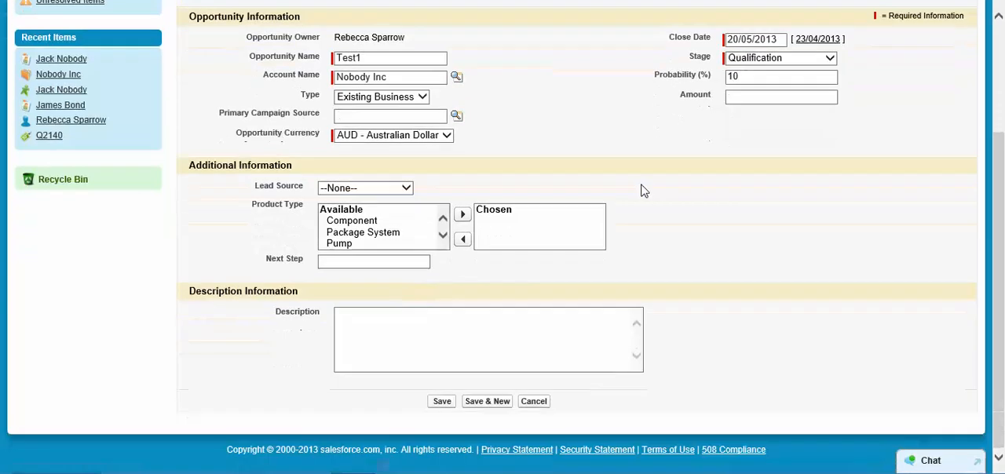
left_click(443, 402)
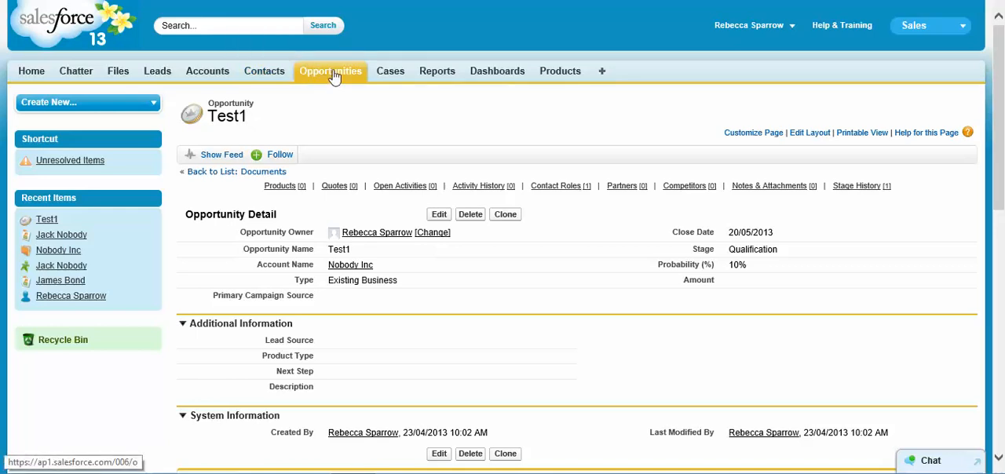
Start adding products to the Test1 opportunity from its Products related list
scroll(471, 243, "down", 2)
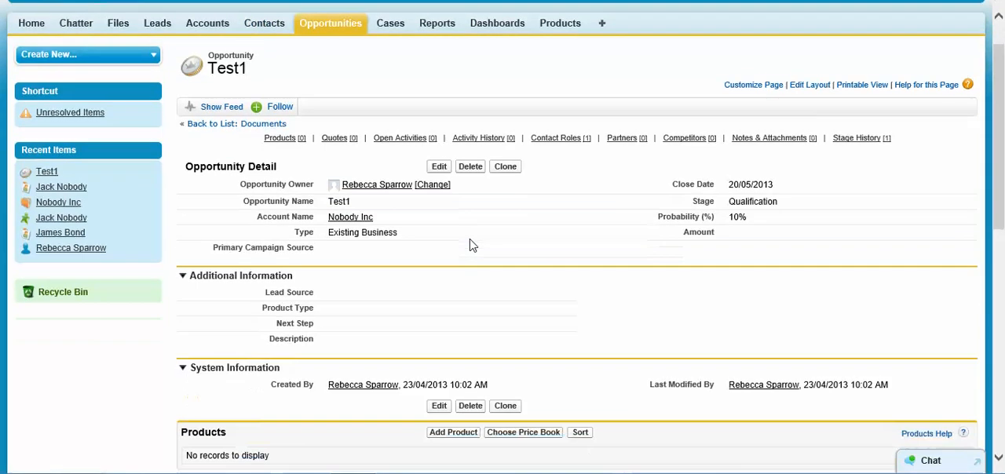
scroll(472, 245, "down", 1)
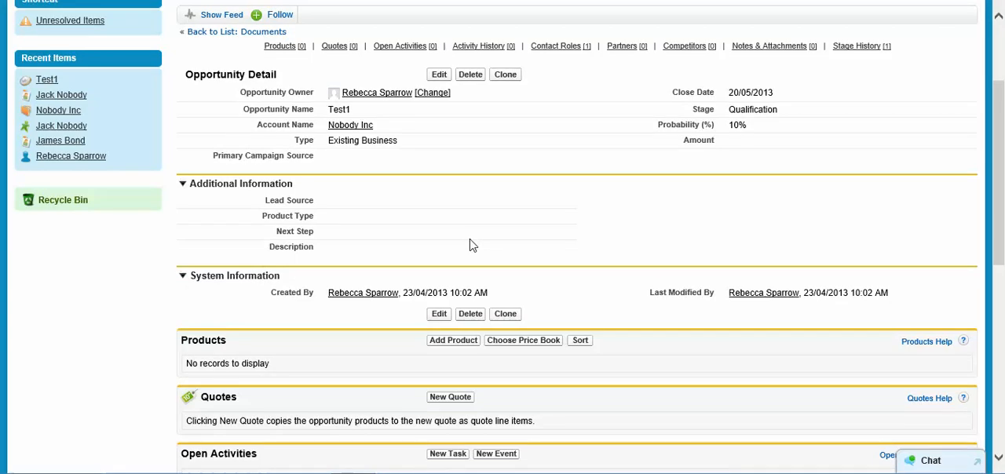
scroll(470, 245, "up", 1)
scroll(408, 220, "down", 2)
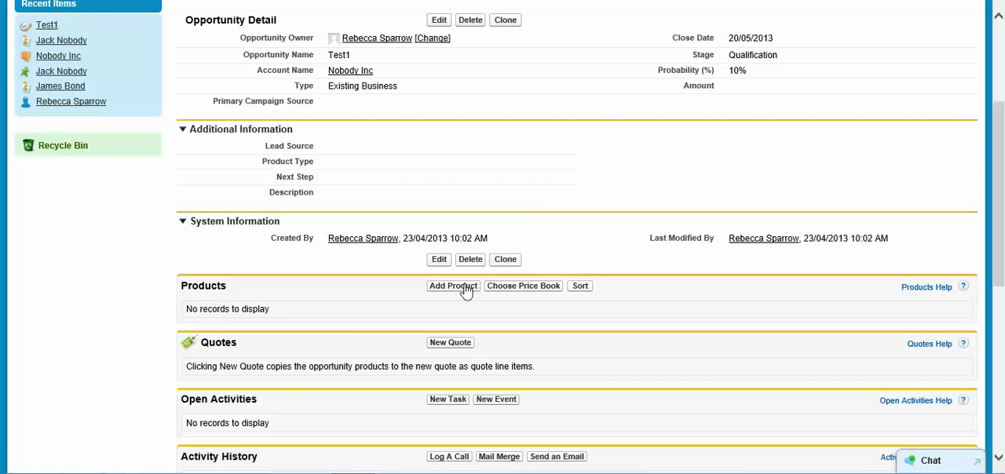
scroll(397, 195, "up", 2)
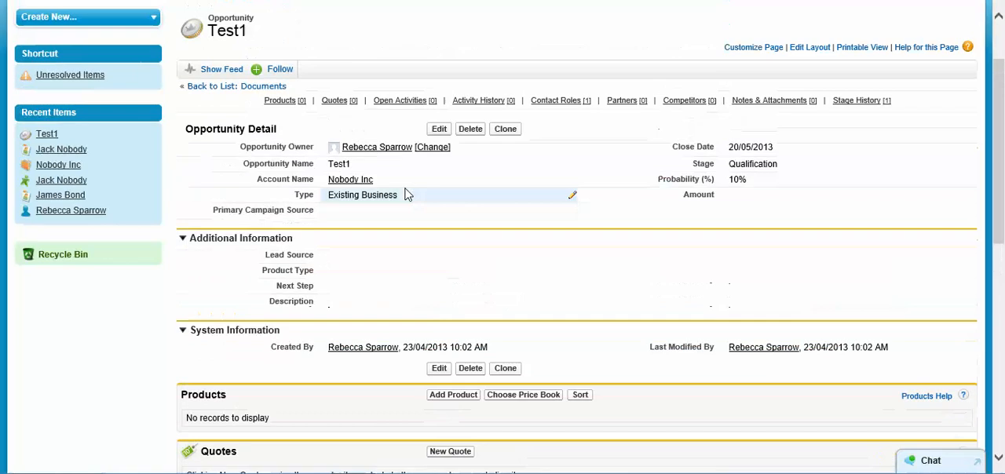
scroll(501, 267, "down", 1)
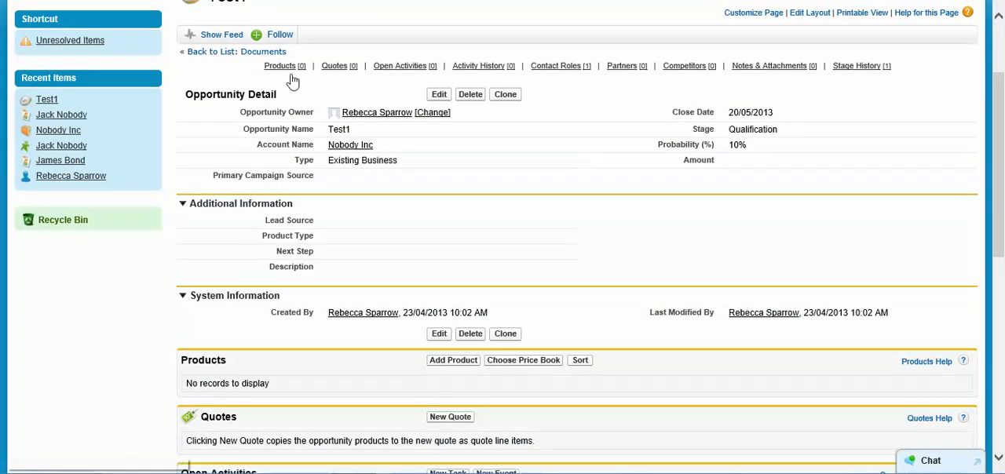
left_click(287, 68)
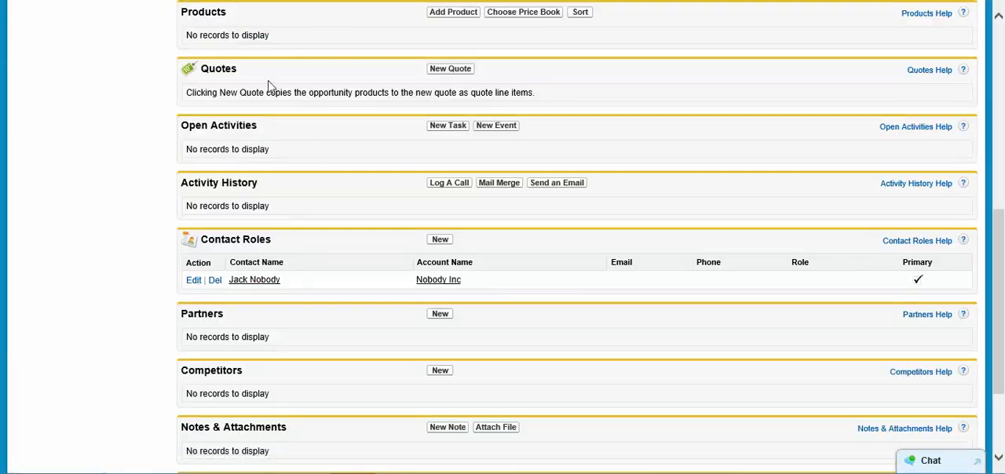
left_click(460, 16)
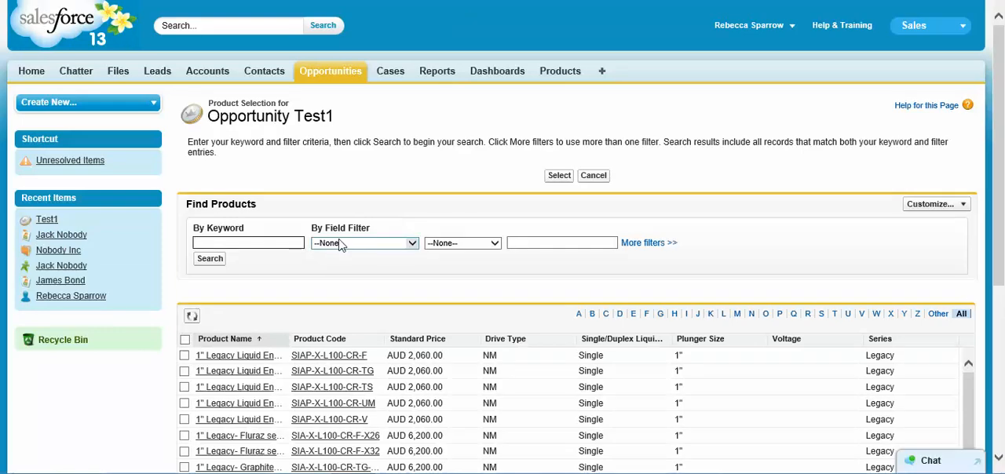
scroll(367, 282, "down", 5)
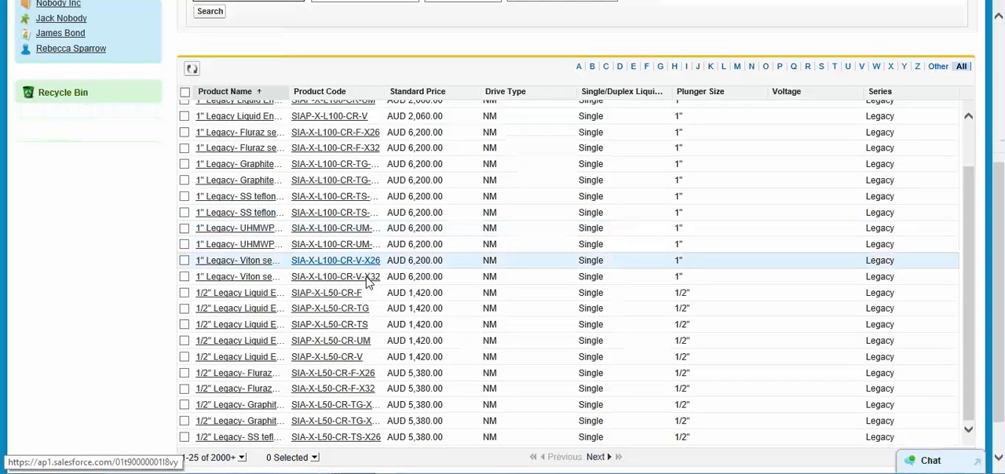
scroll(368, 283, "up", 5)
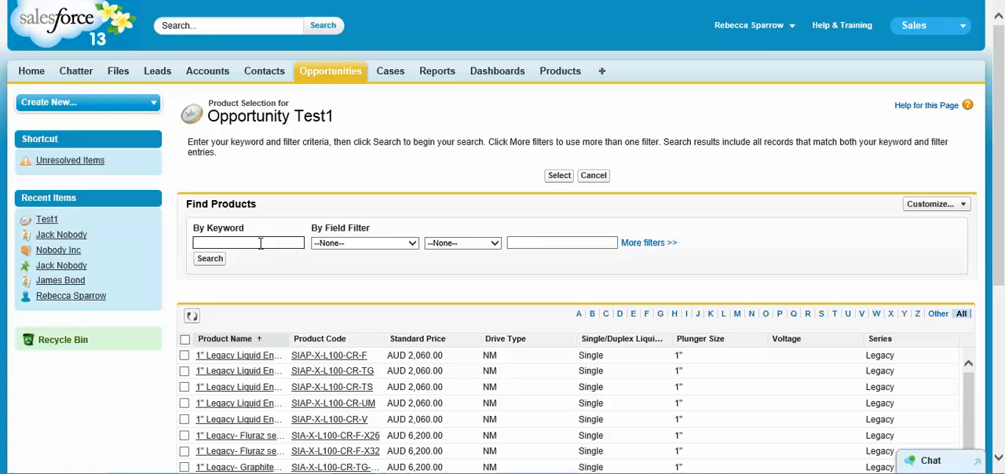
type("SIA")
key("BackSpace")
Filter the product search to items whose Plunger Size equals 1"
left_click(411, 244)
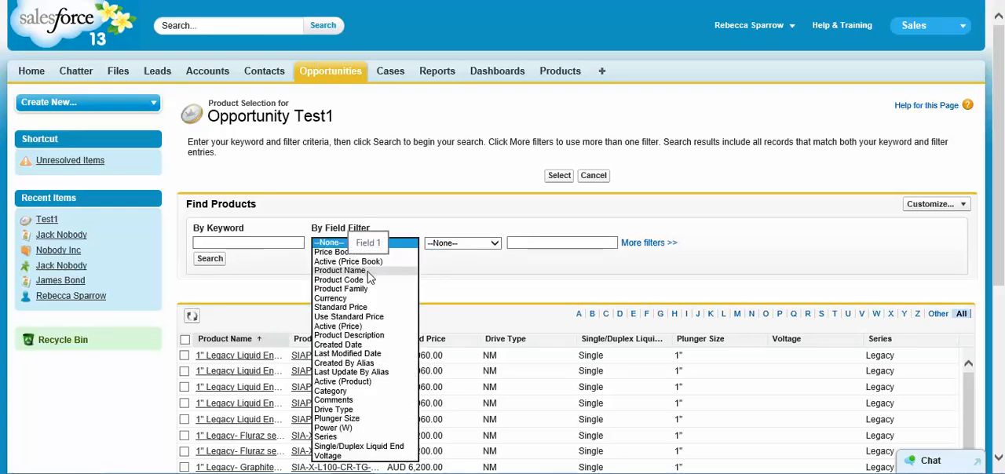
left_click(347, 420)
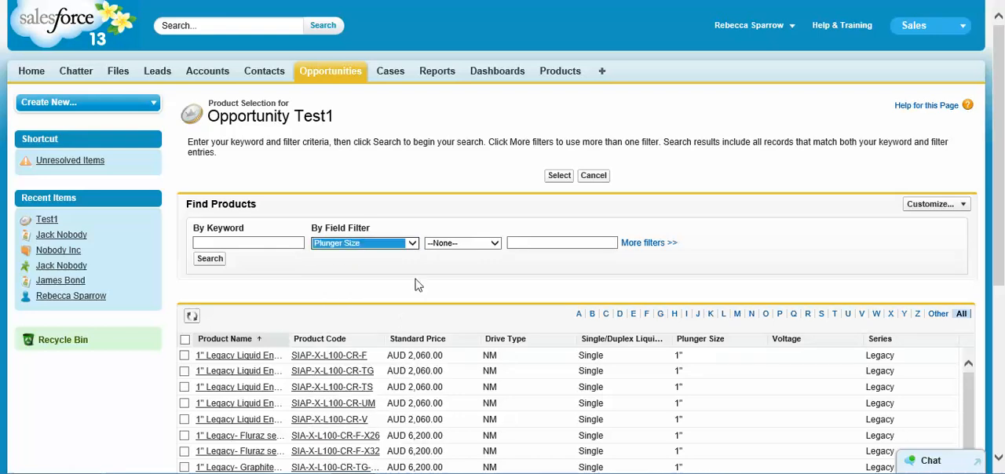
left_click(495, 245)
left_click(454, 253)
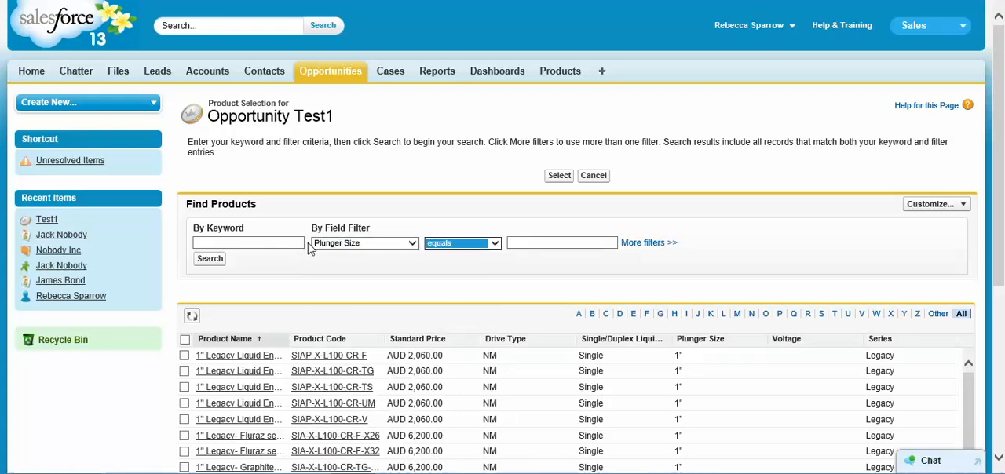
left_click(527, 242)
type("1\"")
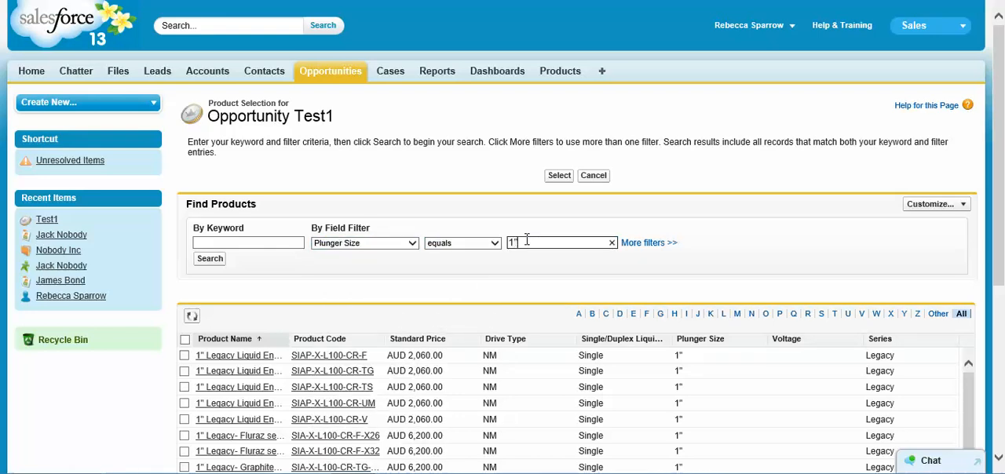
left_click(222, 262)
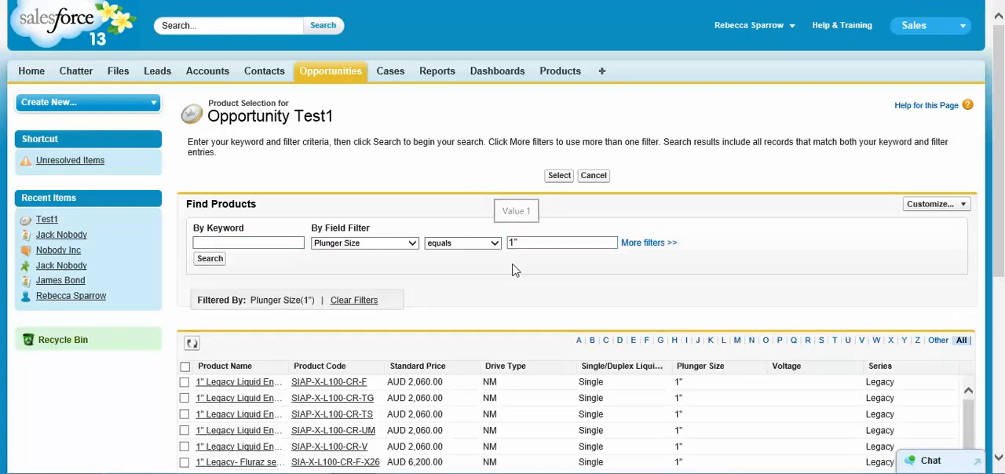
Choose the products SIAP-X-L100-CR-F and SIAP-X-L100-CR-TG from the filtered list and confirm the selection
scroll(487, 288, "down", 5)
scroll(487, 287, "up", 3)
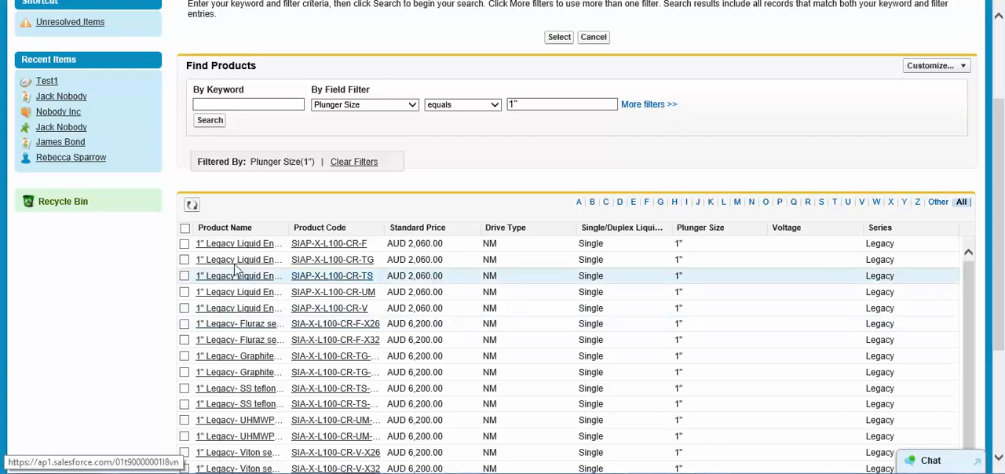
left_click(185, 244)
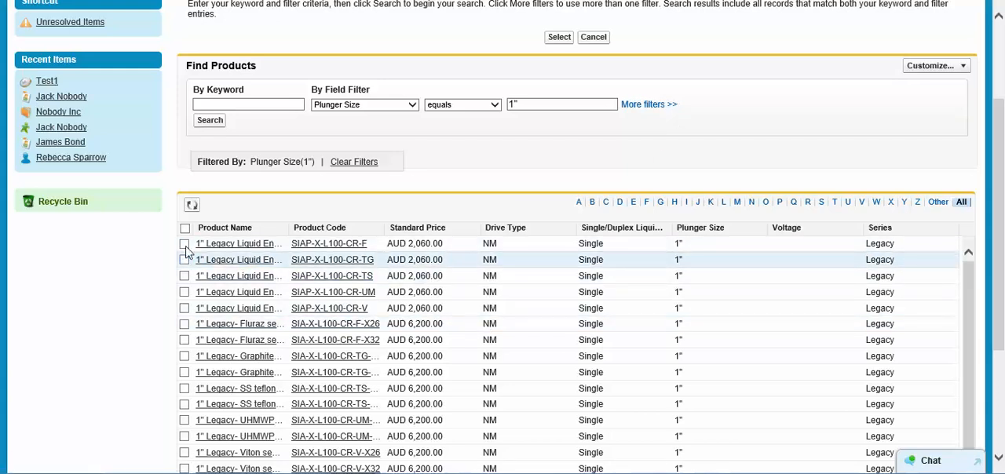
left_click(185, 260)
scroll(612, 248, "up", 3)
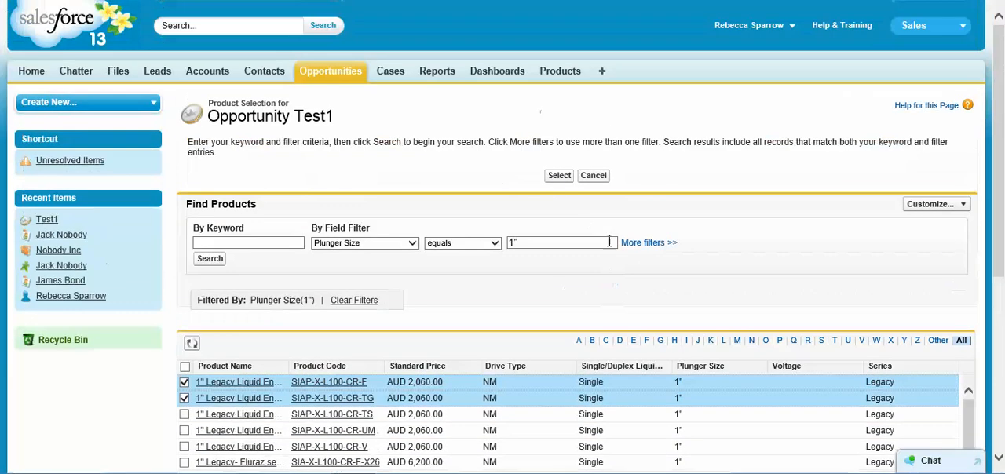
left_click(559, 176)
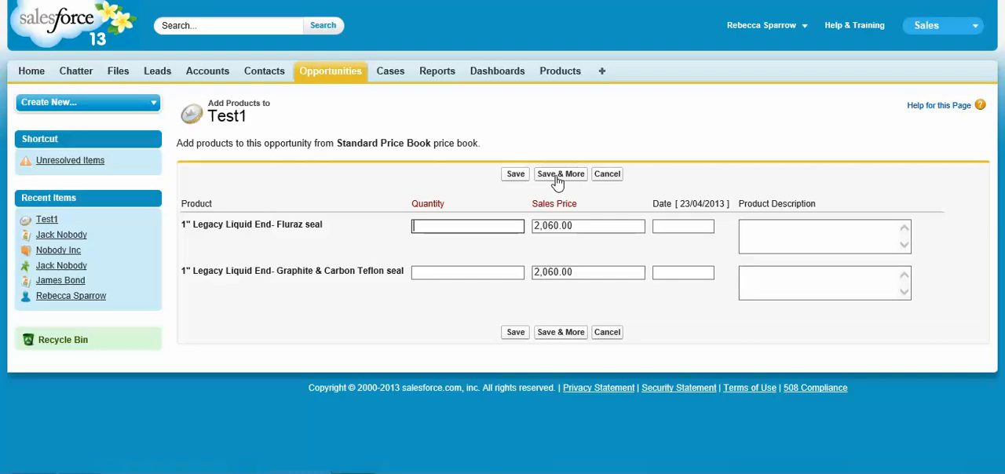
Set the quantity to 1 for both 1" Legacy Liquid End products and save them to the opportunity
left_click(472, 226)
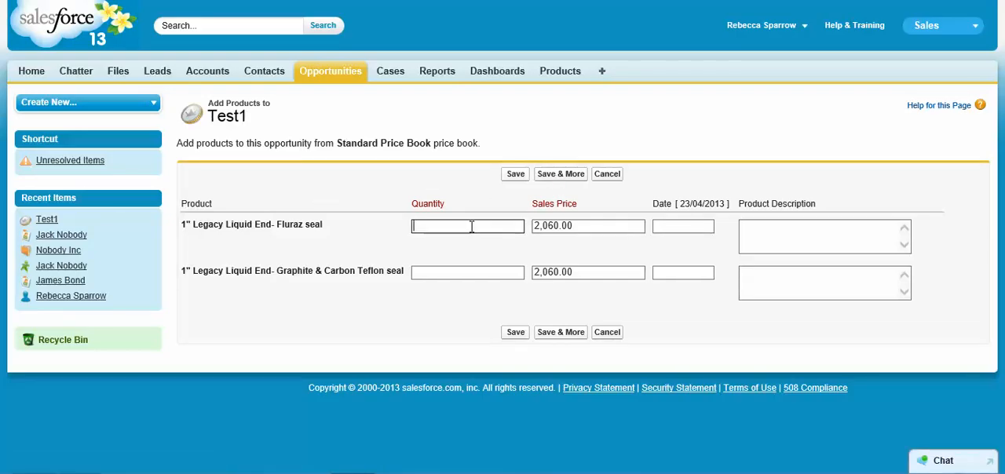
type("1")
left_click(459, 270)
type("1")
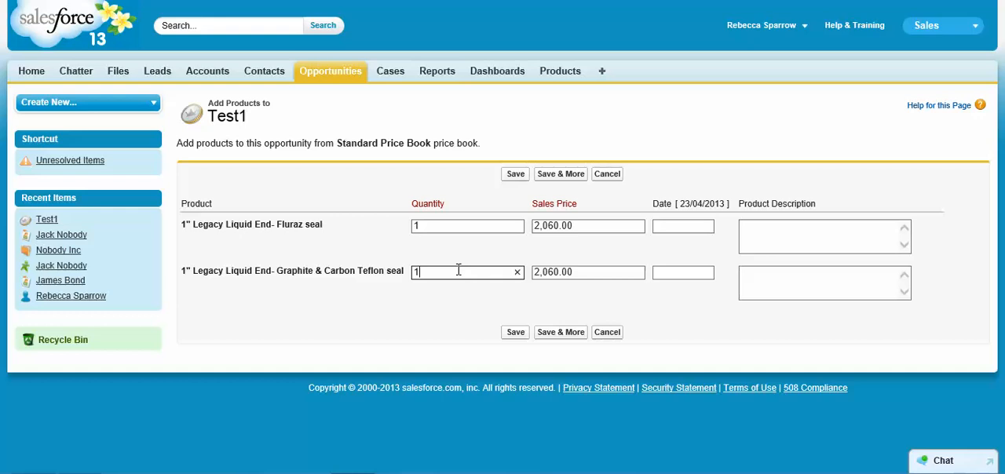
left_click(597, 226)
left_click(598, 226)
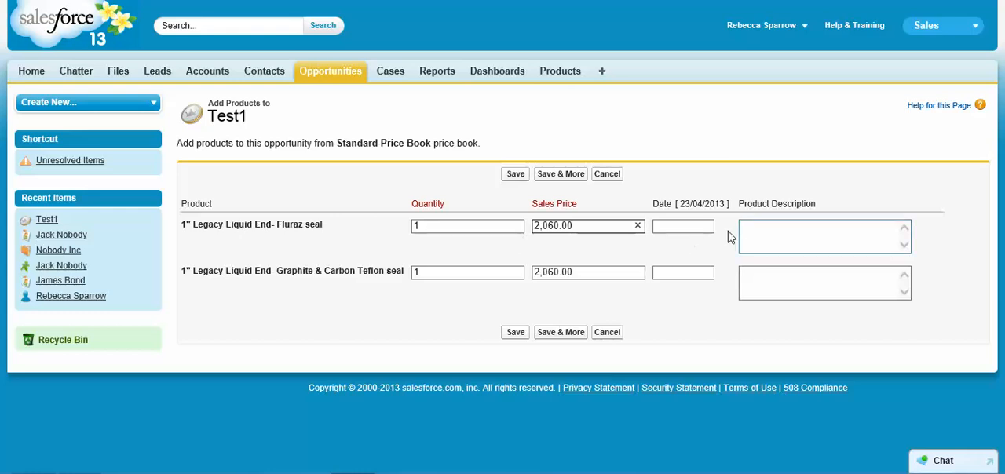
left_click(700, 227)
left_click(788, 224)
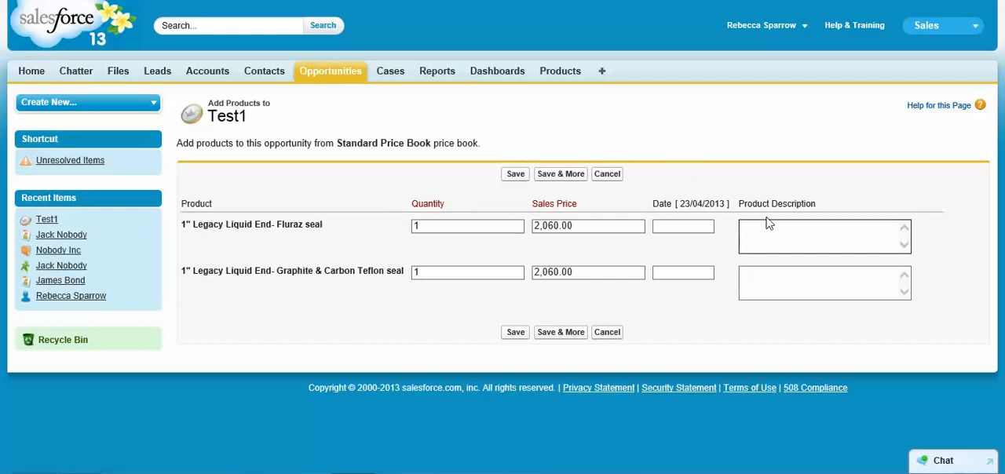
left_click(519, 335)
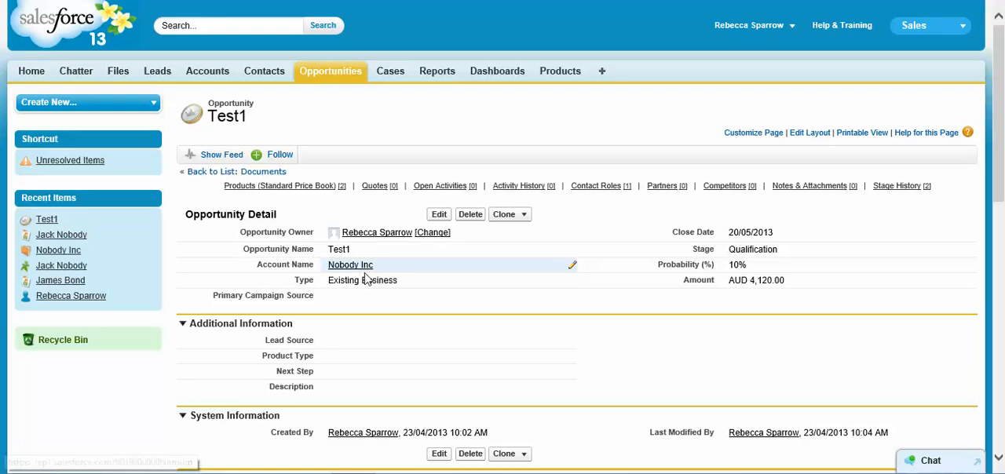
Review the opportunity's amount, added product lines, and the Quotes, activity and Contact Roles sections
scroll(431, 249, "down", 2)
scroll(430, 249, "down", 3)
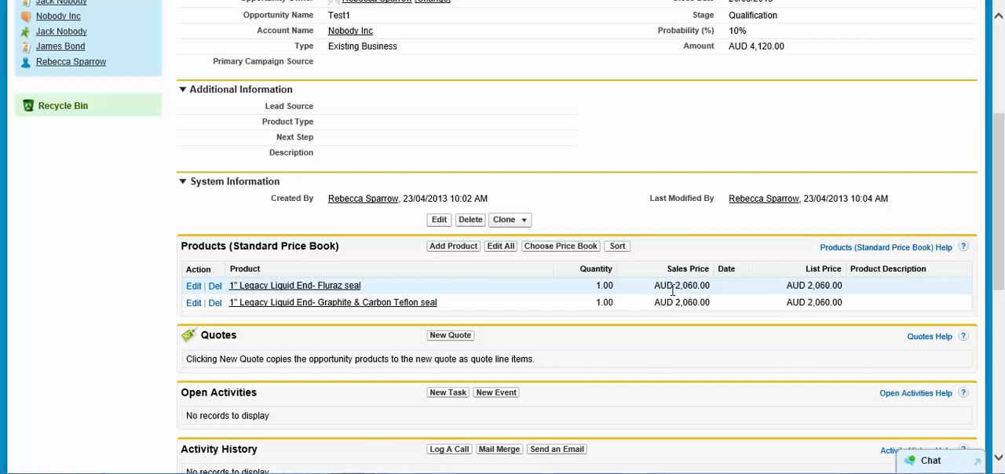
scroll(654, 285, "up", 3)
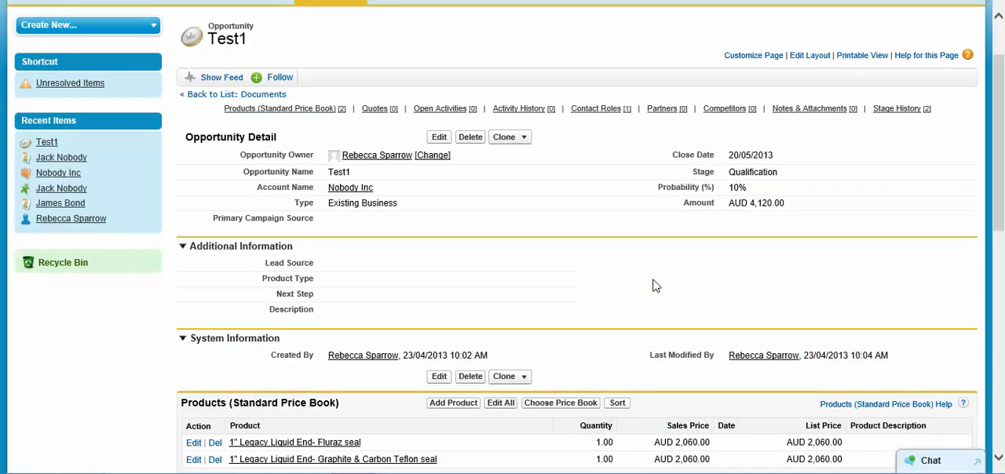
scroll(653, 282, "down", 4)
scroll(648, 279, "down", 1)
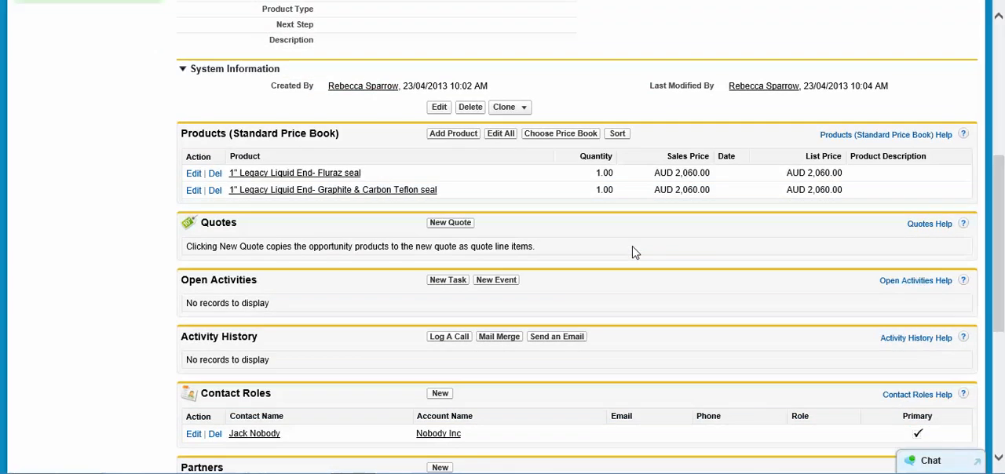
scroll(635, 251, "down", 1)
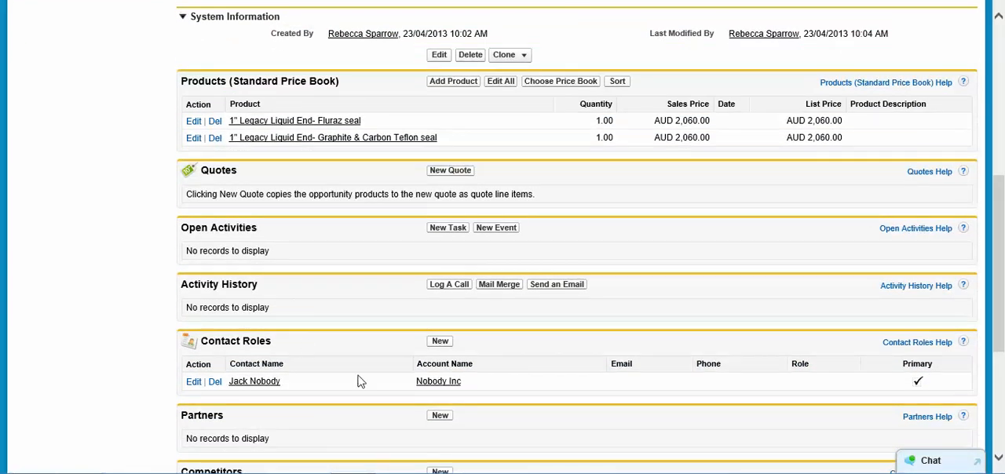